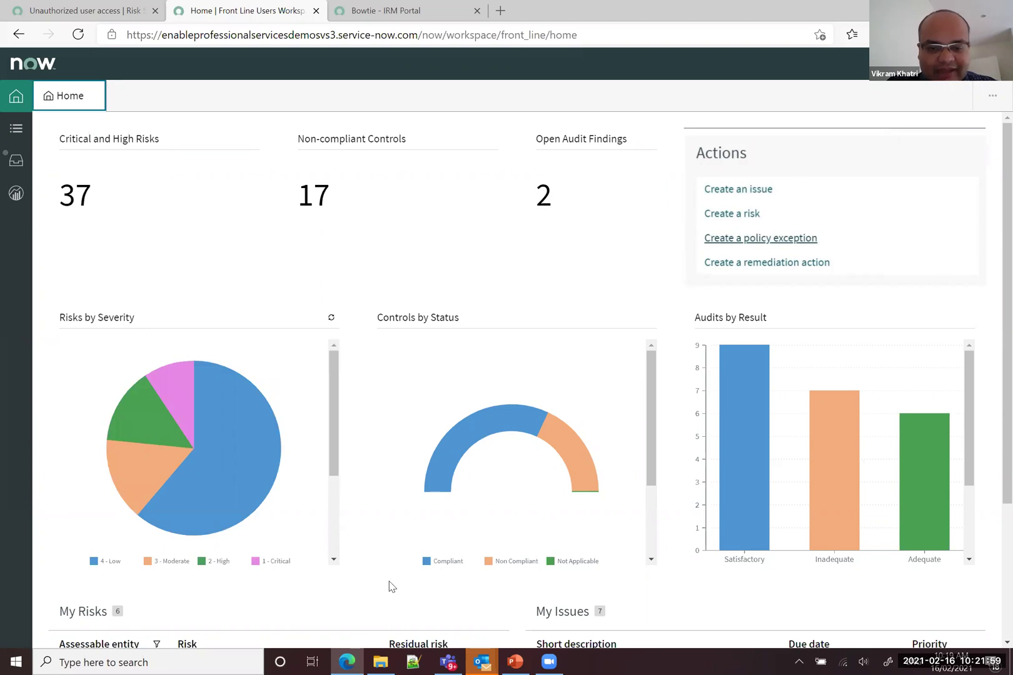
- Review the home dashboard charts, drill into the Non Compliant segment of Controls by Status, and return to the dashboard
scroll(375, 582, "down", 1)
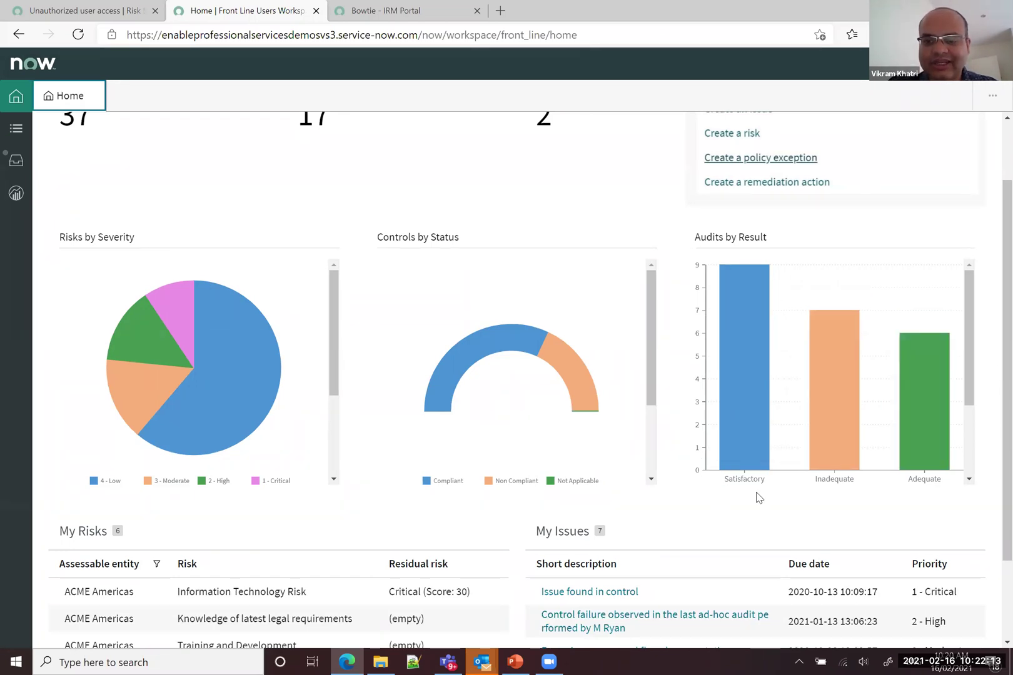
mouse_move(836, 387)
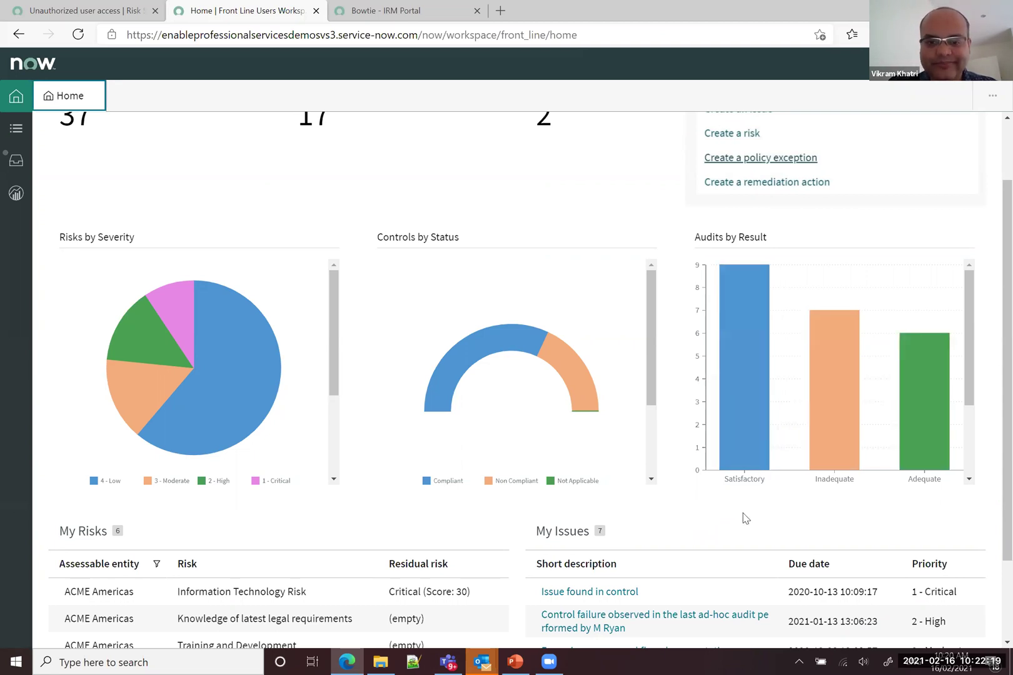
scroll(707, 518, "up", 1)
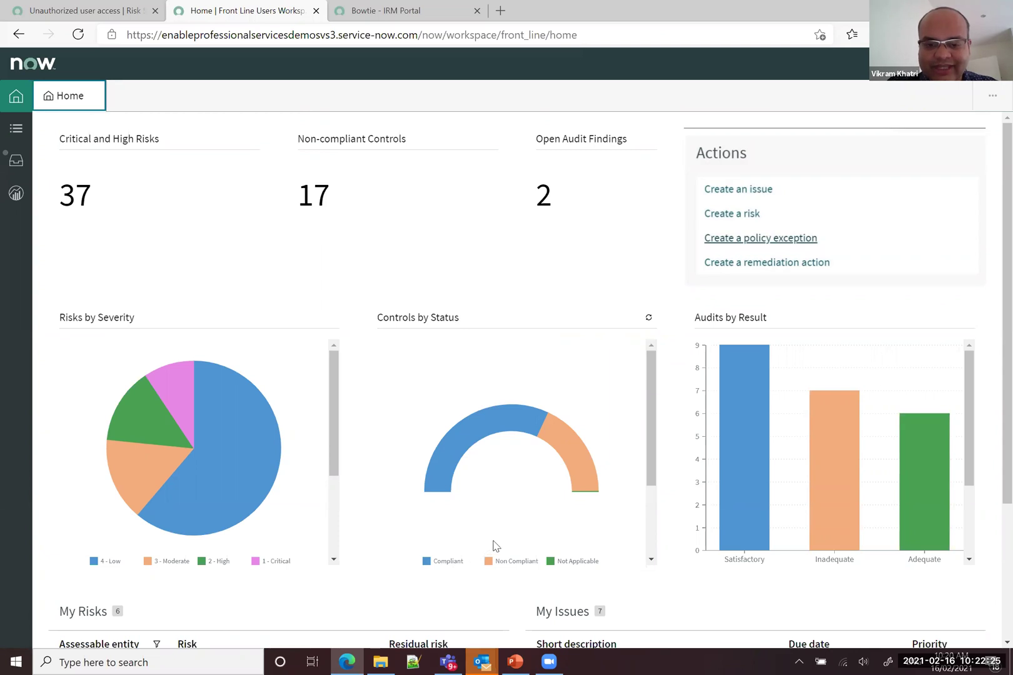
mouse_move(573, 449)
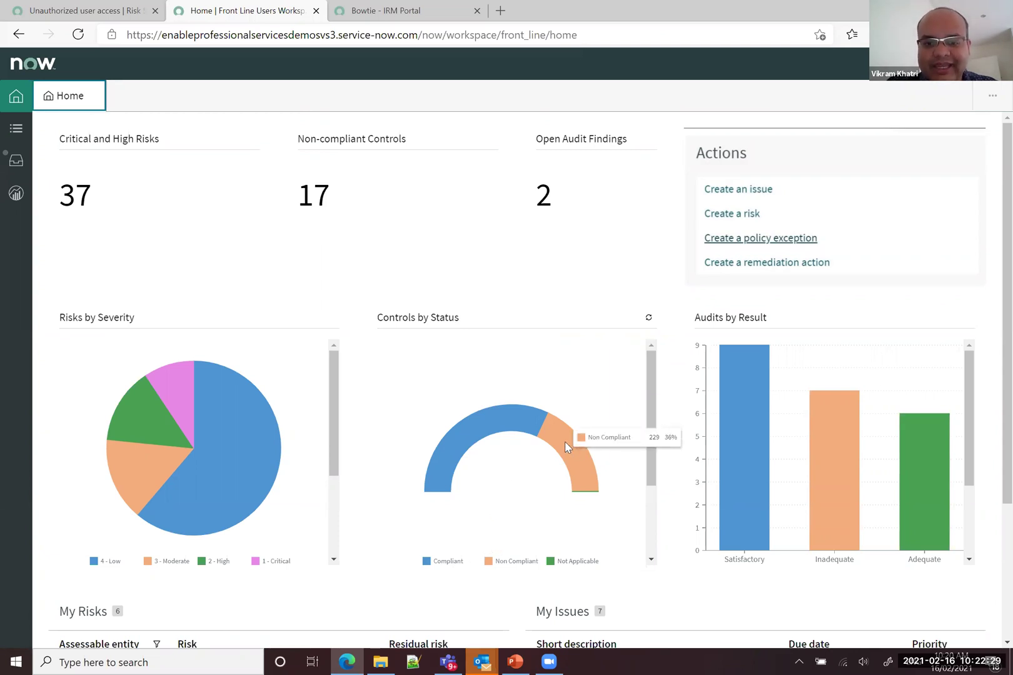
left_click(565, 442)
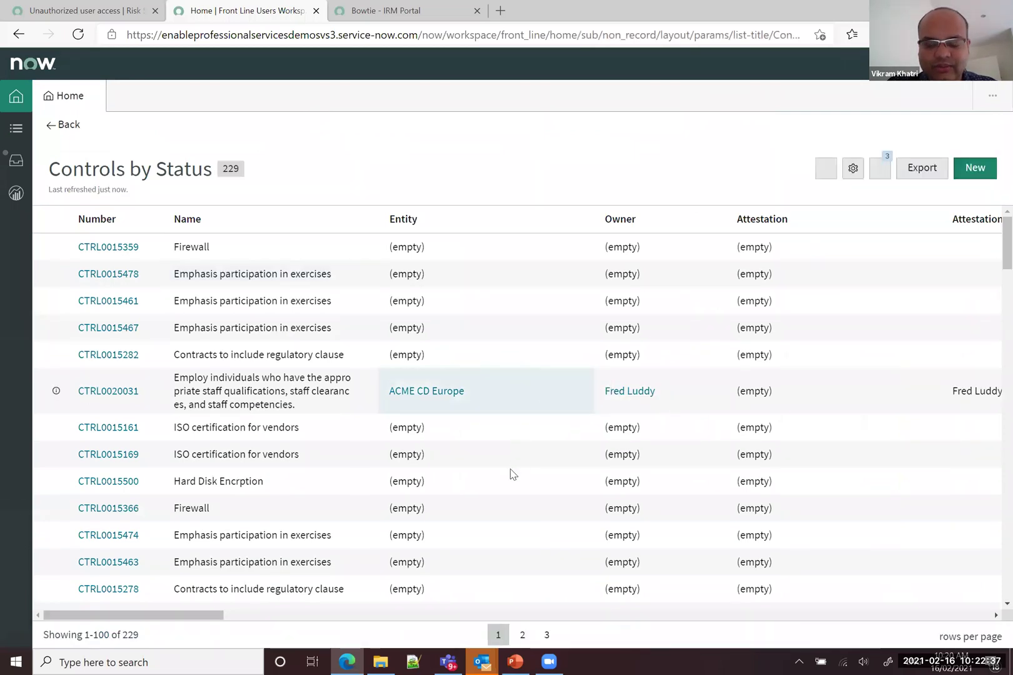
scroll(508, 459, "down", 1)
scroll(509, 460, "down", 1)
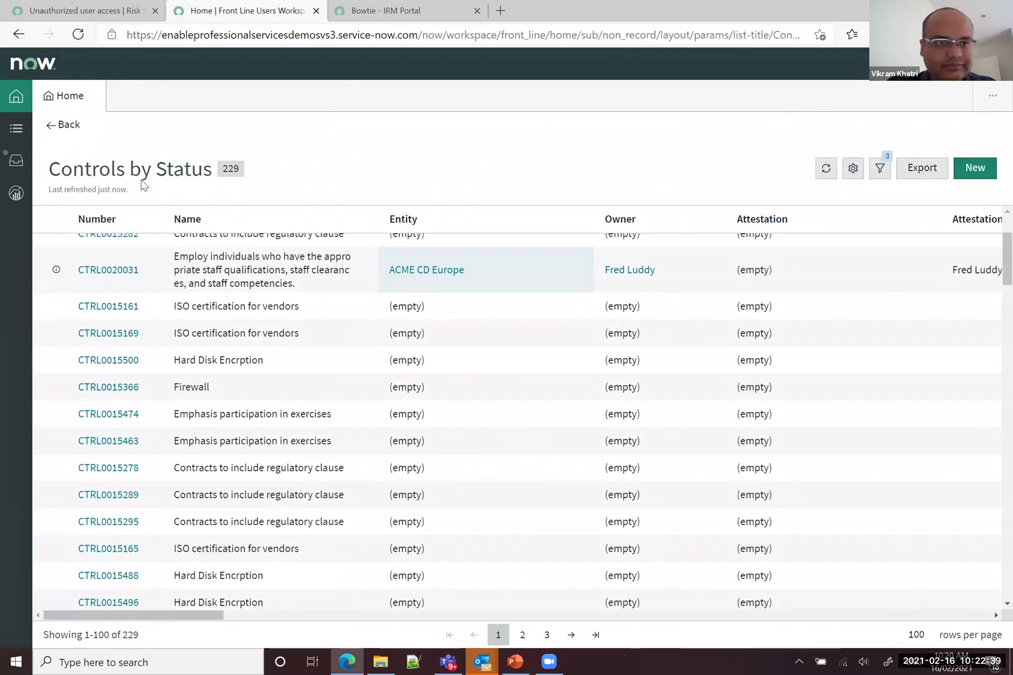
scroll(68, 128, "up", 1)
scroll(275, 171, "up", 1)
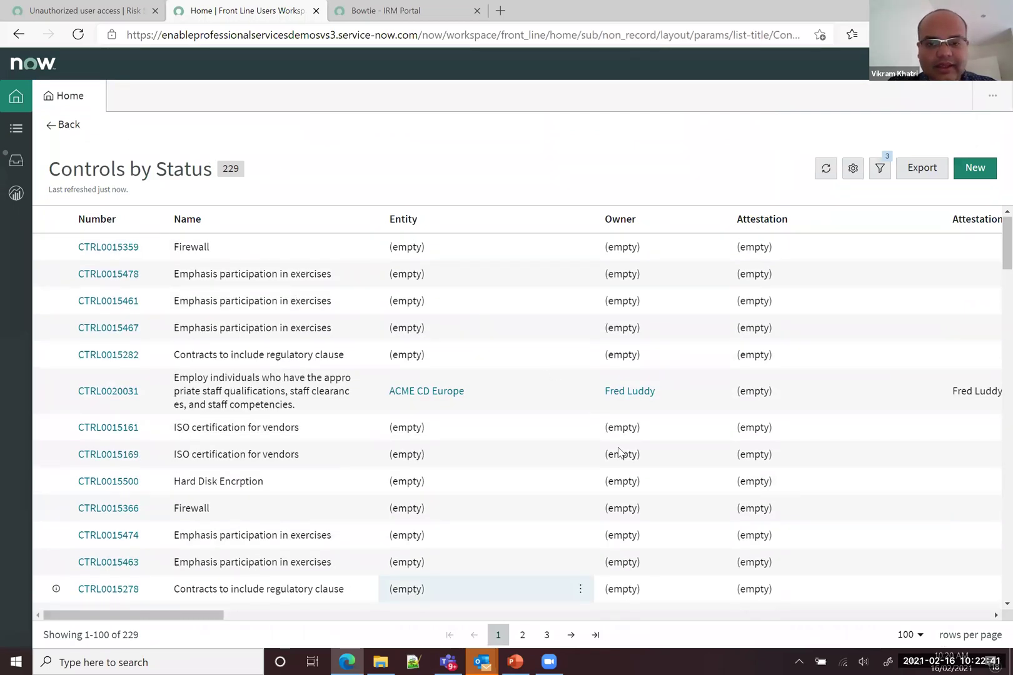
key("alt+Left")
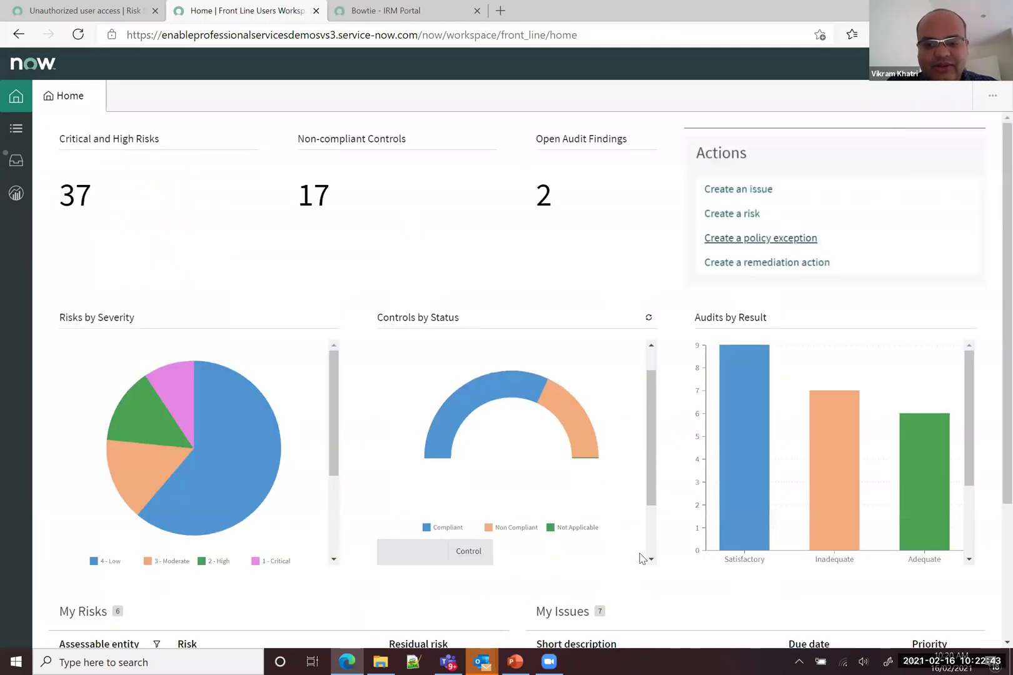
- Look over the My Risks and My Issues lists on the home dashboard and return to its summary figures
scroll(674, 591, "down", 1)
scroll(676, 590, "down", 2)
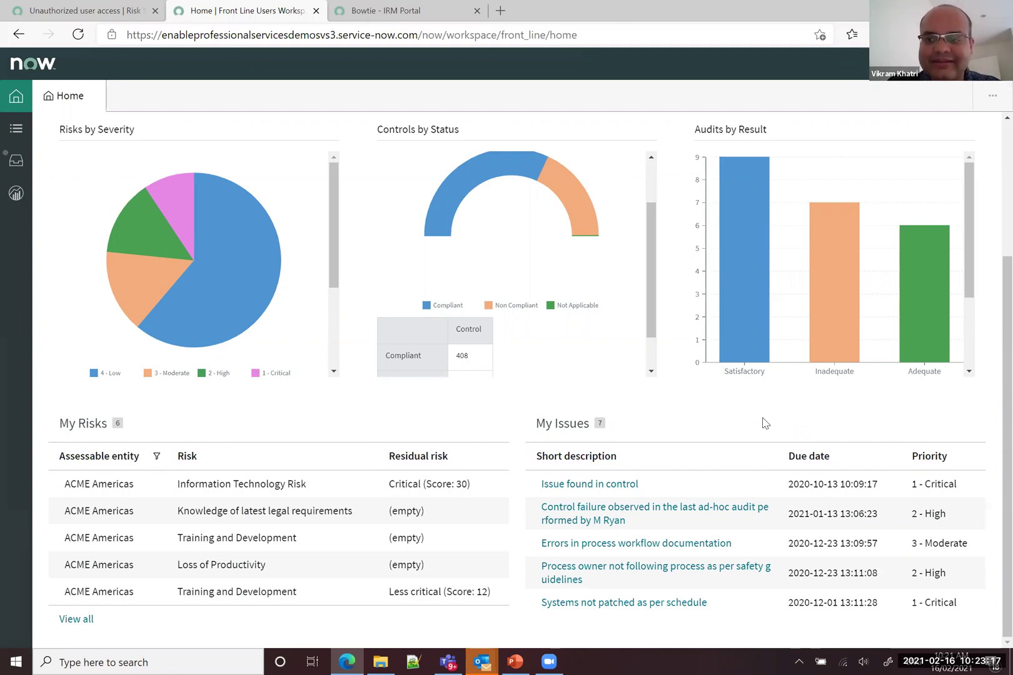
scroll(762, 423, "up", 3)
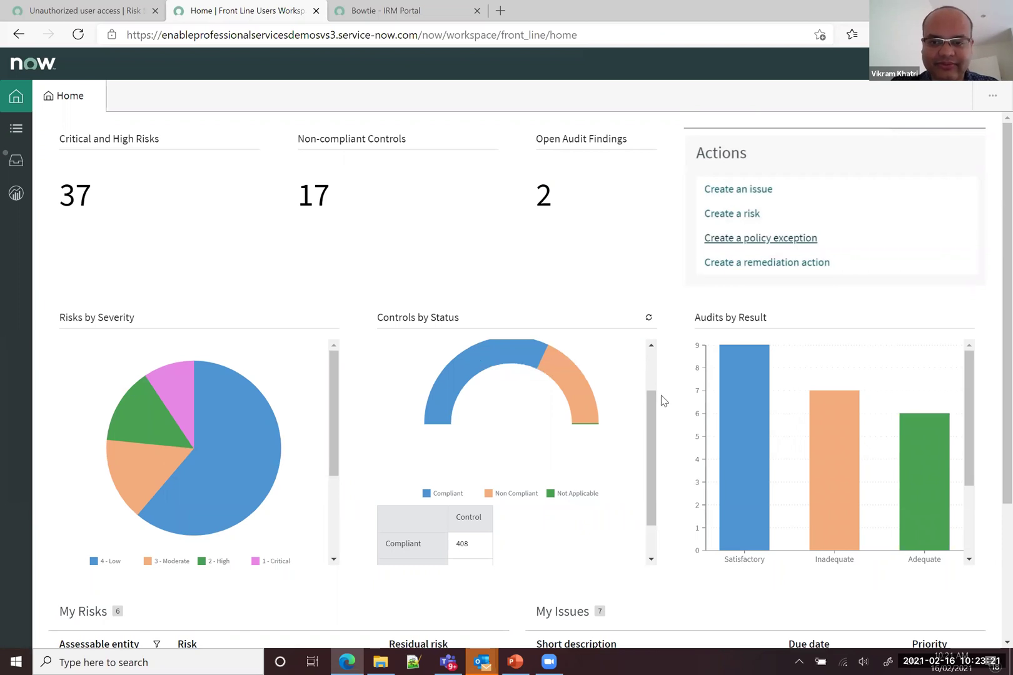
left_click_drag(654, 411, 658, 363)
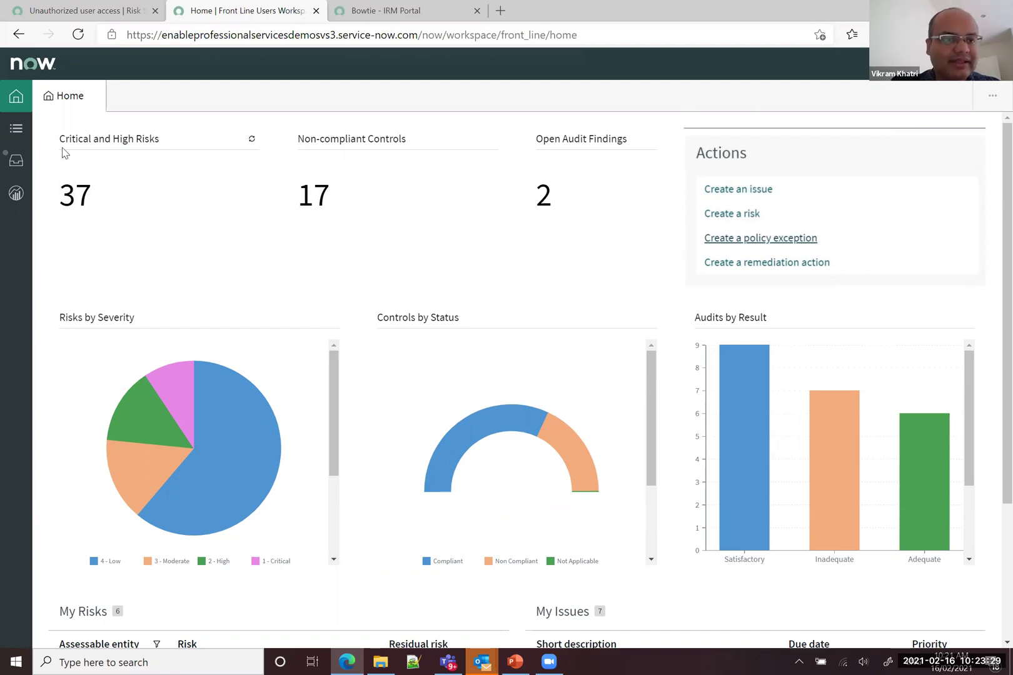
- Open the workspace lists and collapse the Issues, Risk, Tasks, Policy Exception and Controls categories
left_click(19, 131)
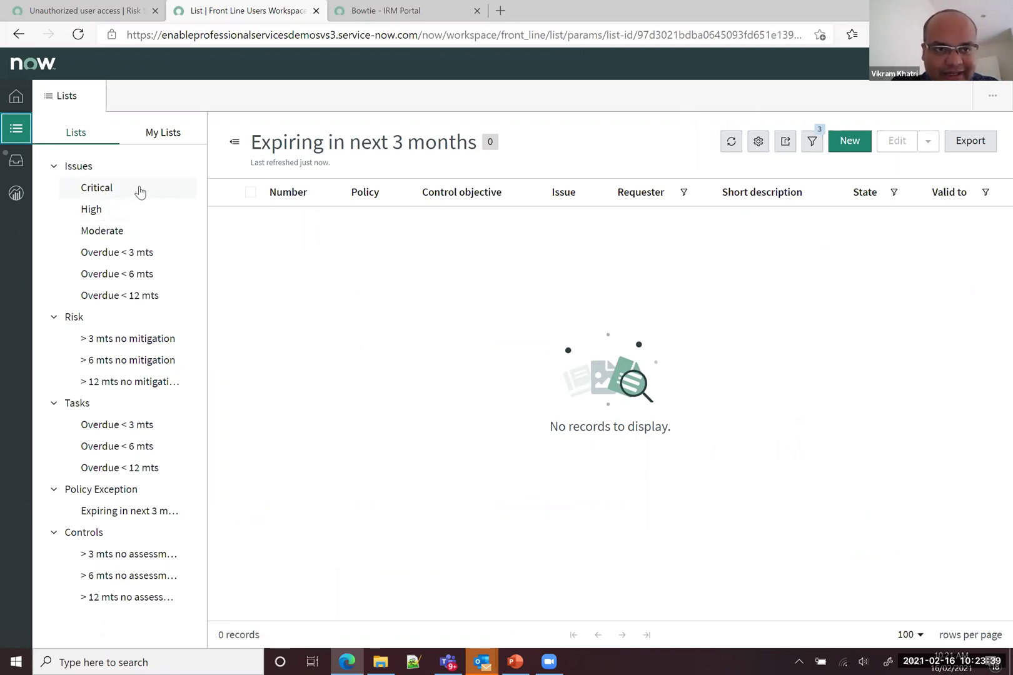
left_click(53, 166)
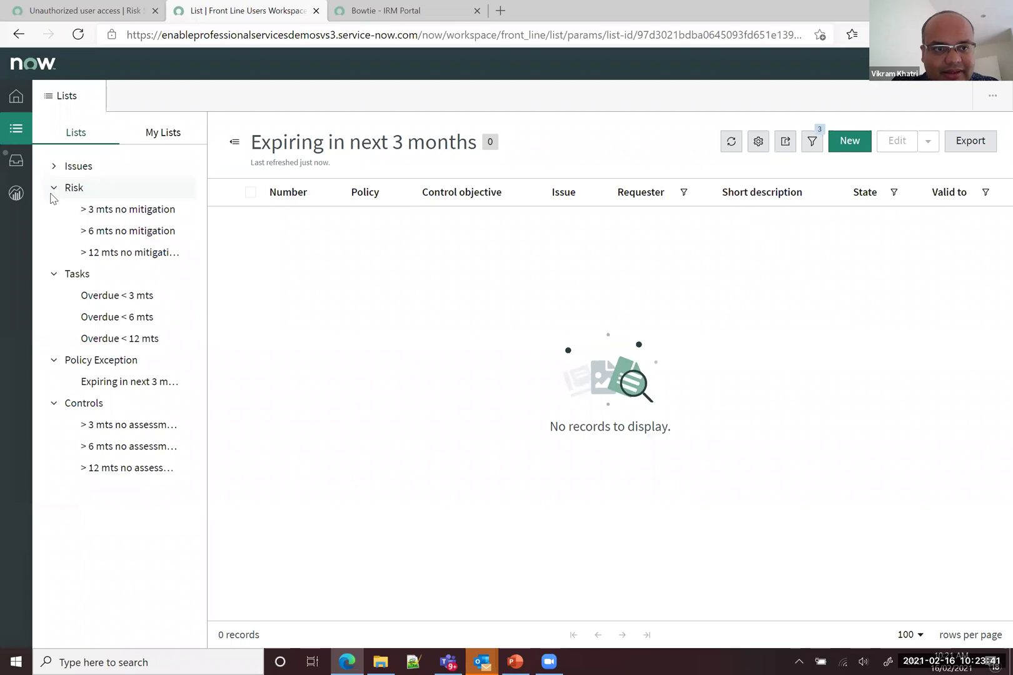
left_click(54, 188)
left_click(54, 209)
left_click(53, 230)
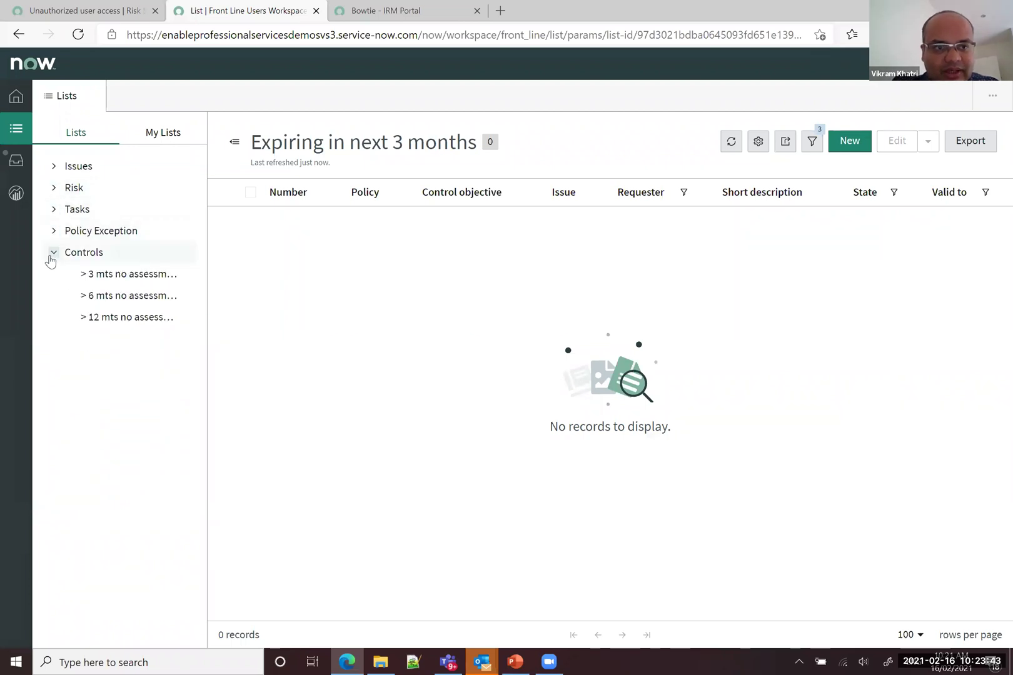
left_click(53, 253)
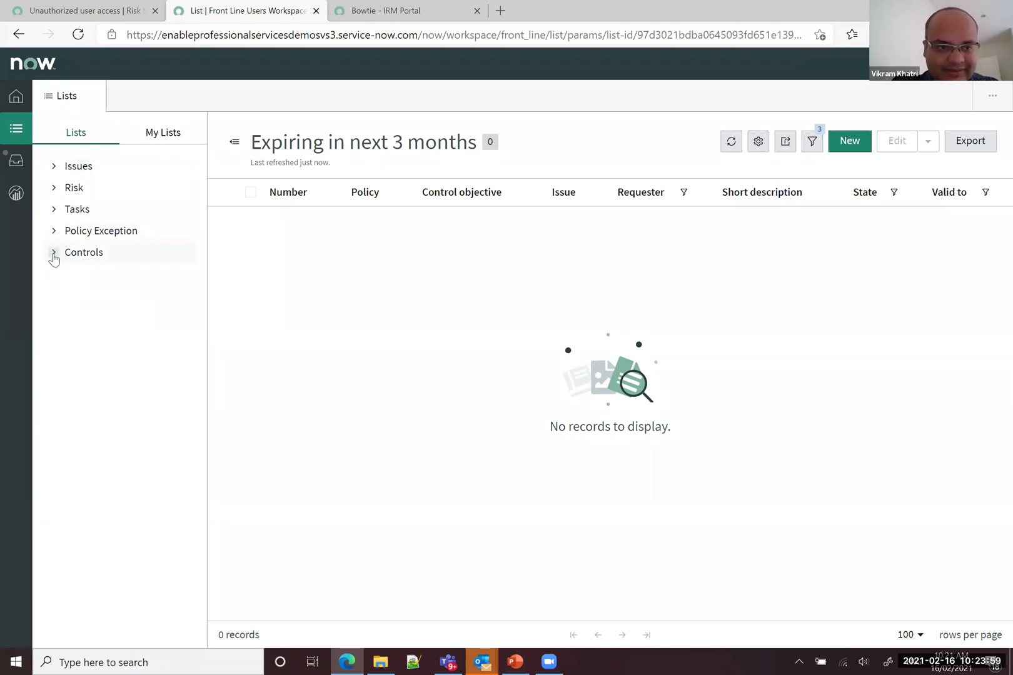
- Expand the Issues and Risk categories and show the Critical issues list
left_click(55, 171)
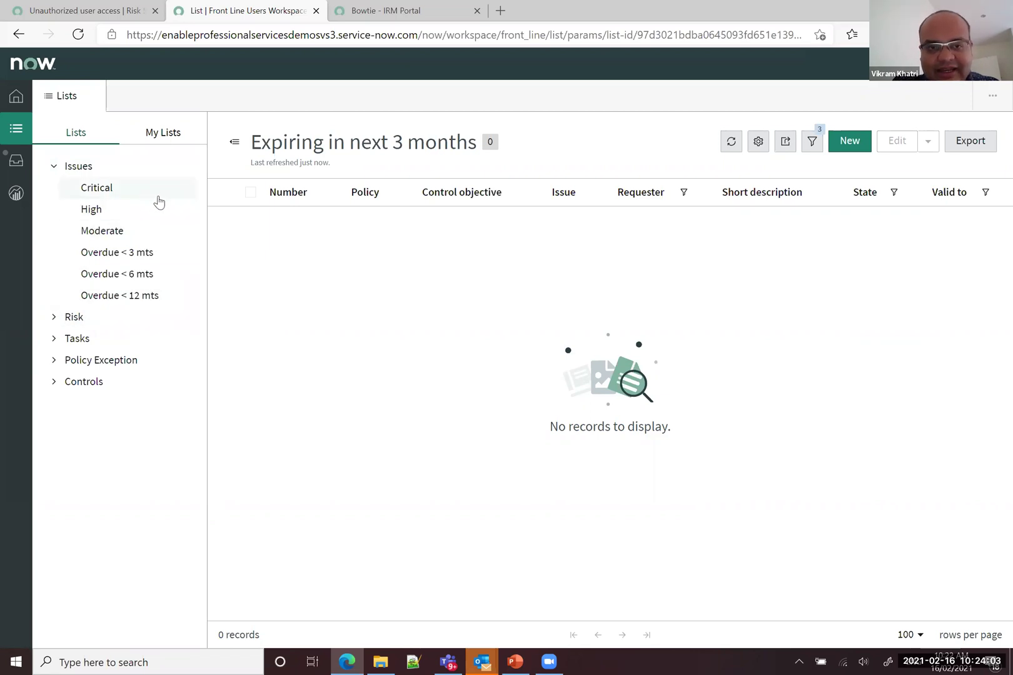
left_click(54, 318)
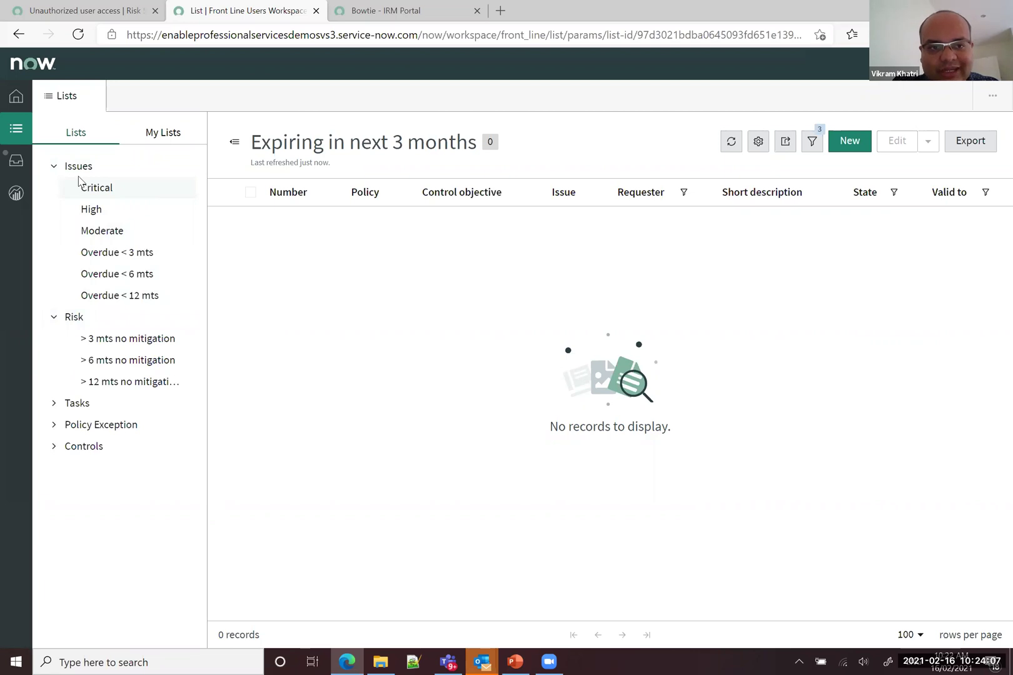
left_click(103, 198)
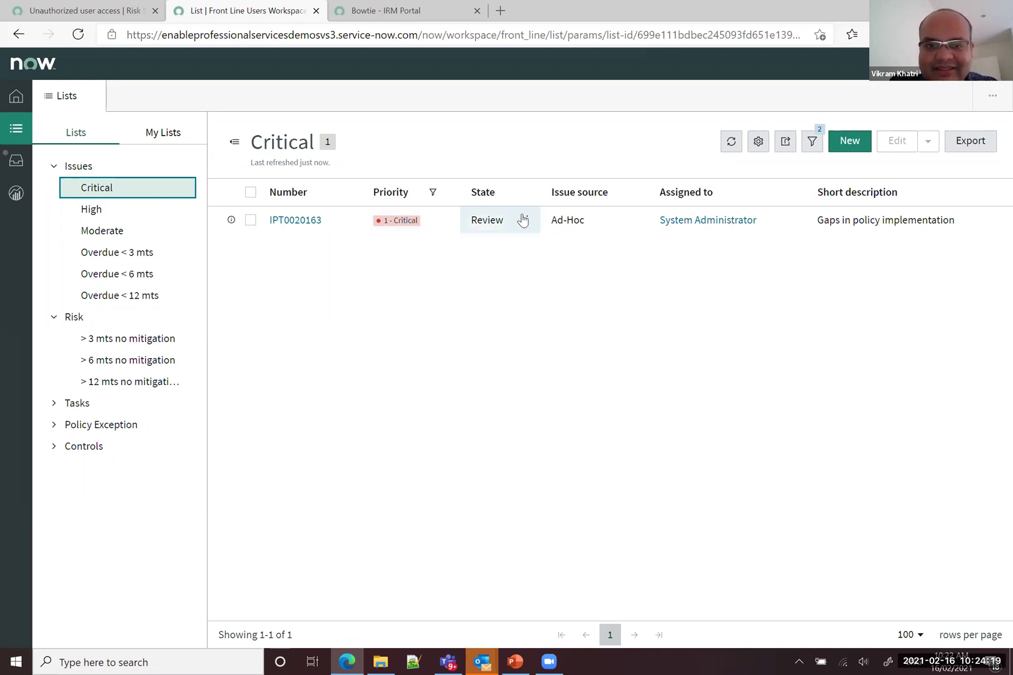
- Preview the "Gaps in policy implementation" issue, set its due date to 23 February 2021, and update the record
left_click(231, 220)
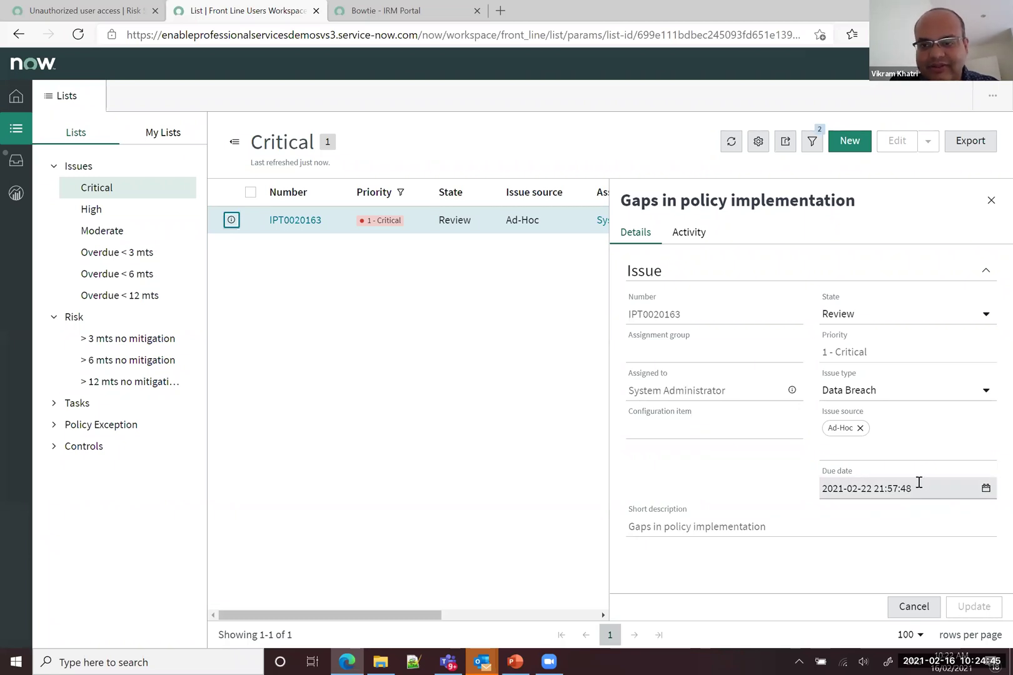
left_click(985, 488)
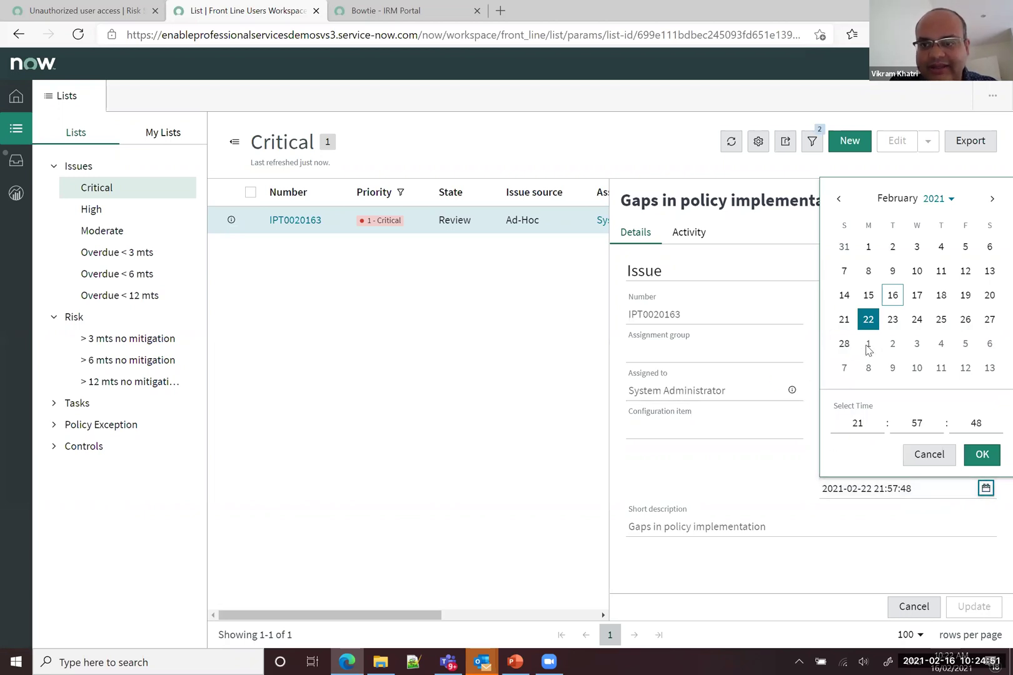
left_click(892, 319)
left_click(980, 456)
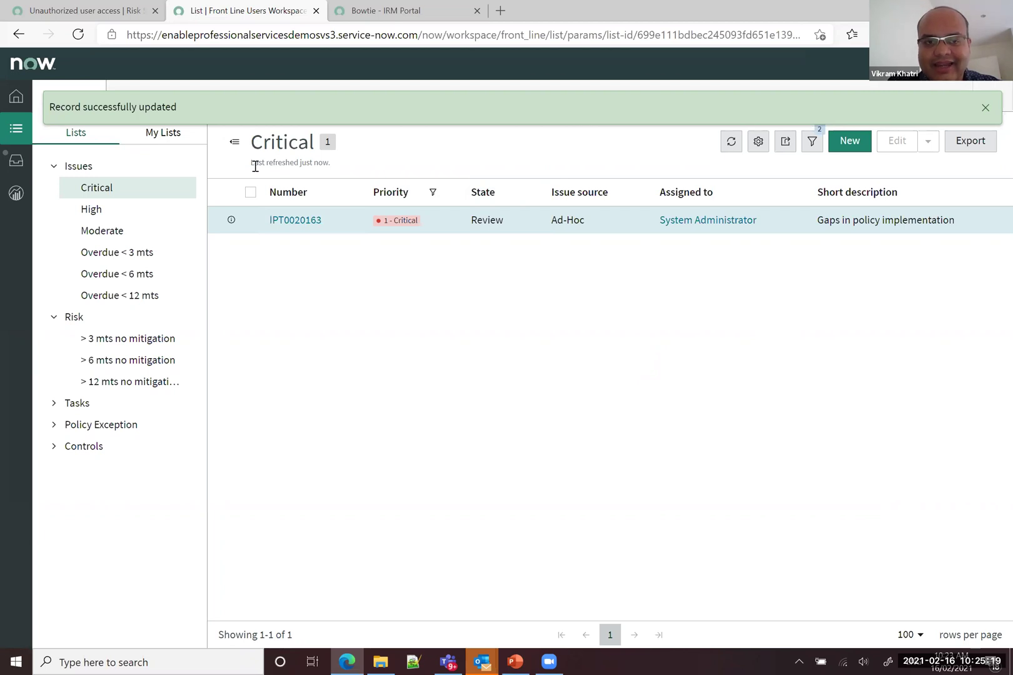
- Inspect the Critical list's filter conditions in the advanced view and close it without changes
left_click(814, 144)
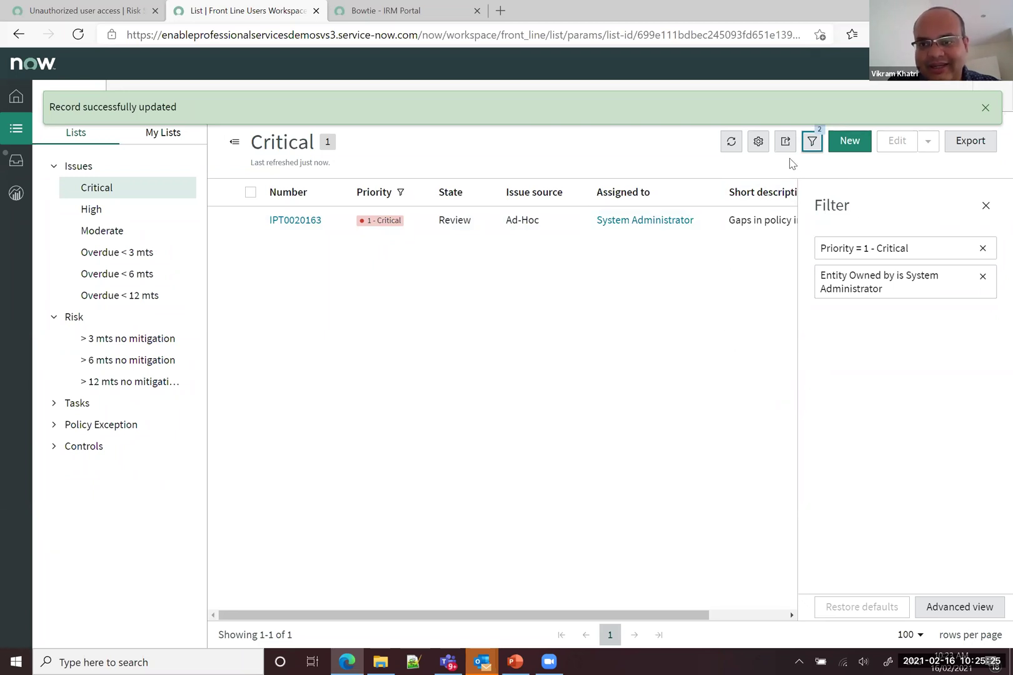
left_click(959, 609)
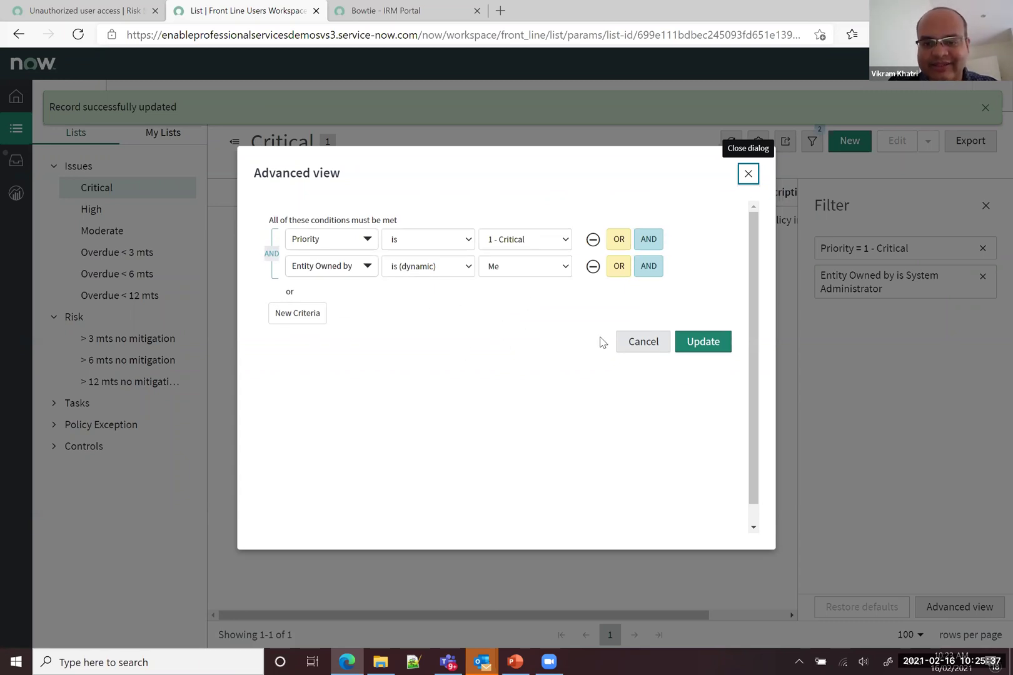
left_click(636, 349)
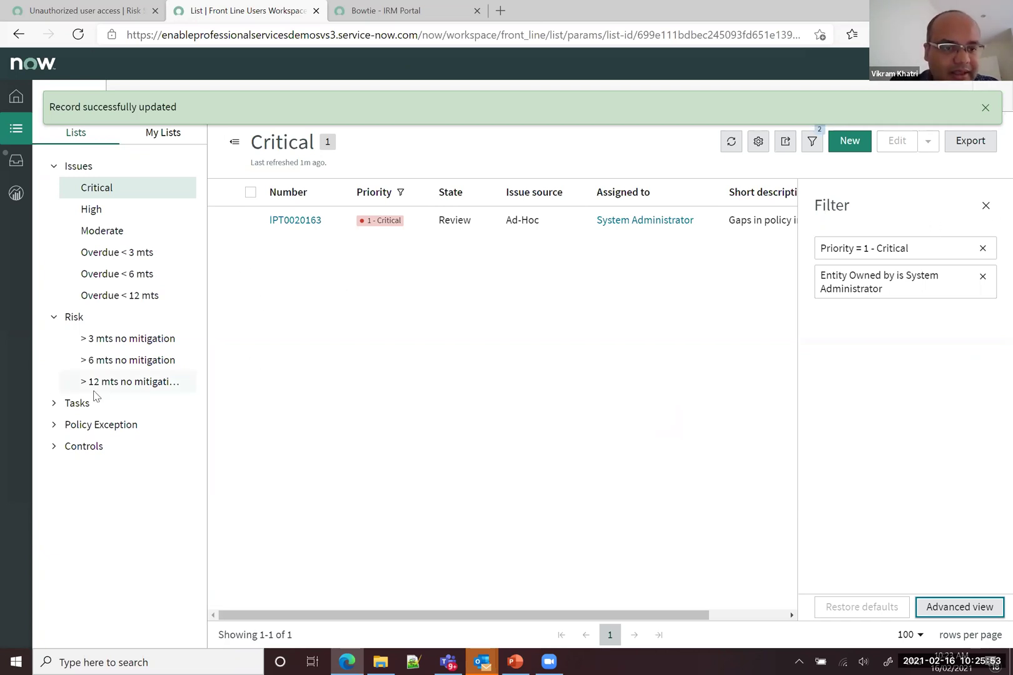
- Expand Tasks, Policy Exception and Controls, and view the "> 3 mts no mitigation" risks and "> 3 mts no assessments" controls
left_click(54, 403)
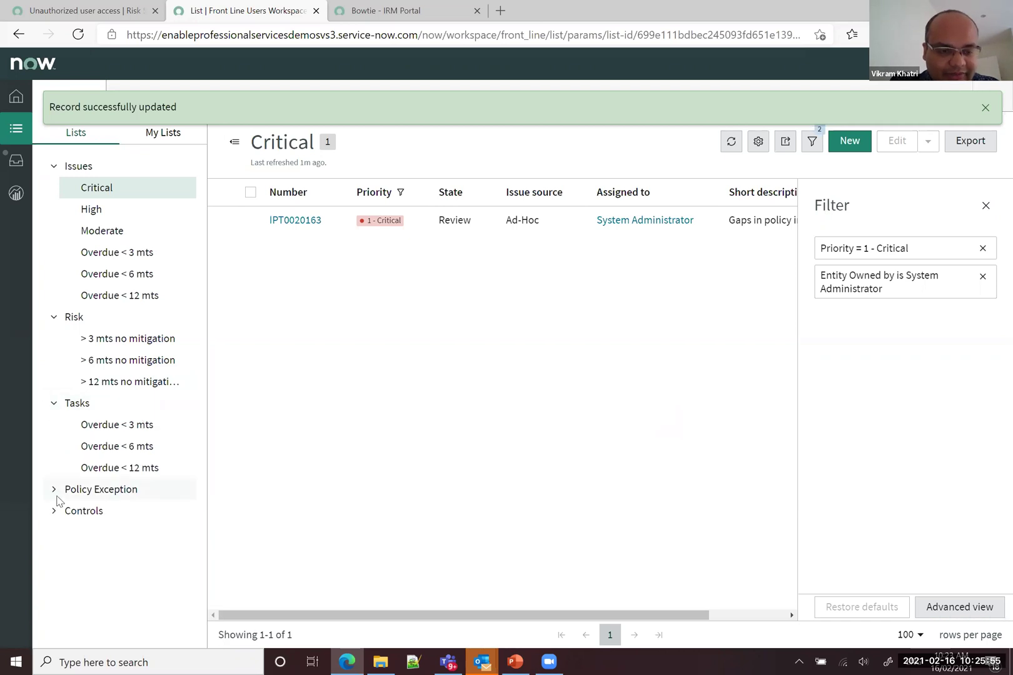
left_click(54, 492)
left_click(55, 534)
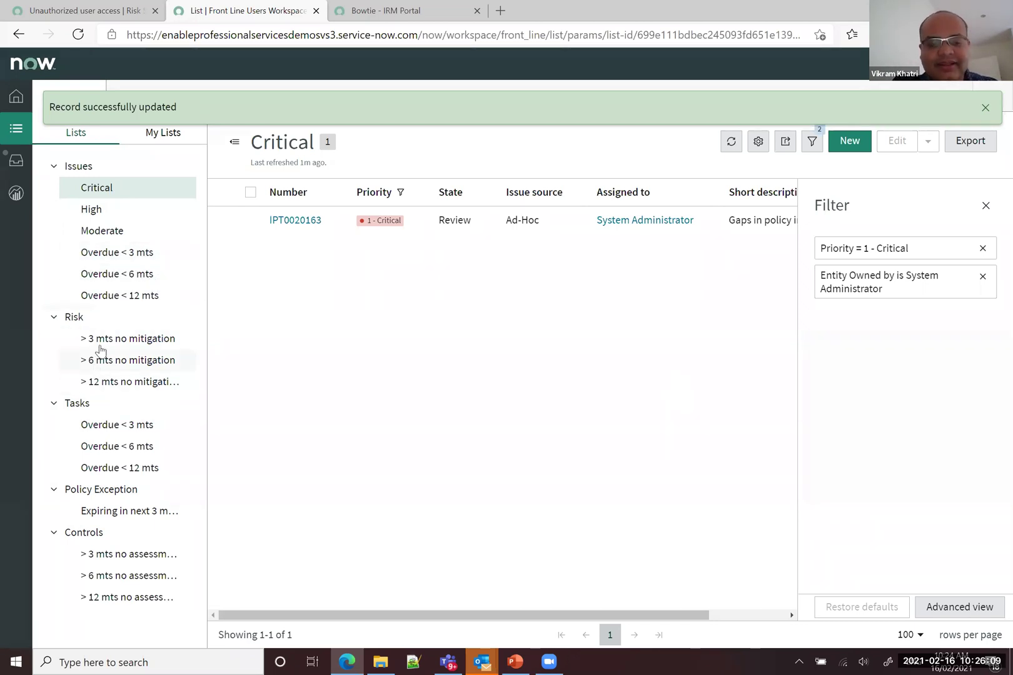
left_click(128, 341)
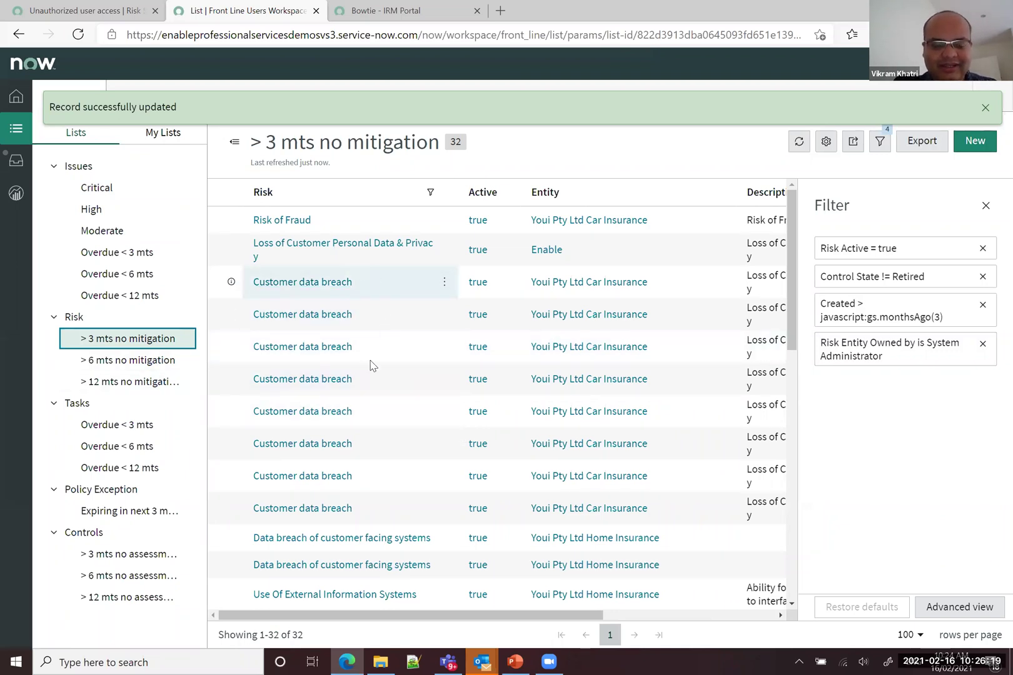
left_click(143, 556)
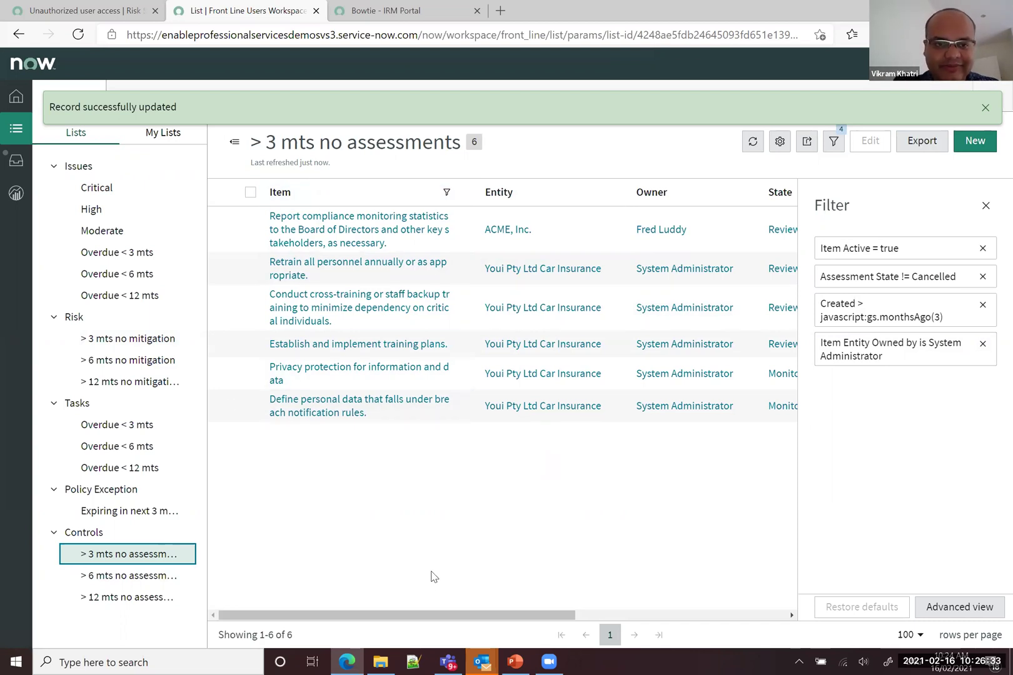
- Open the full "Gaps in policy implementation" record from the Critical issues list and return to the lists
left_click(122, 191)
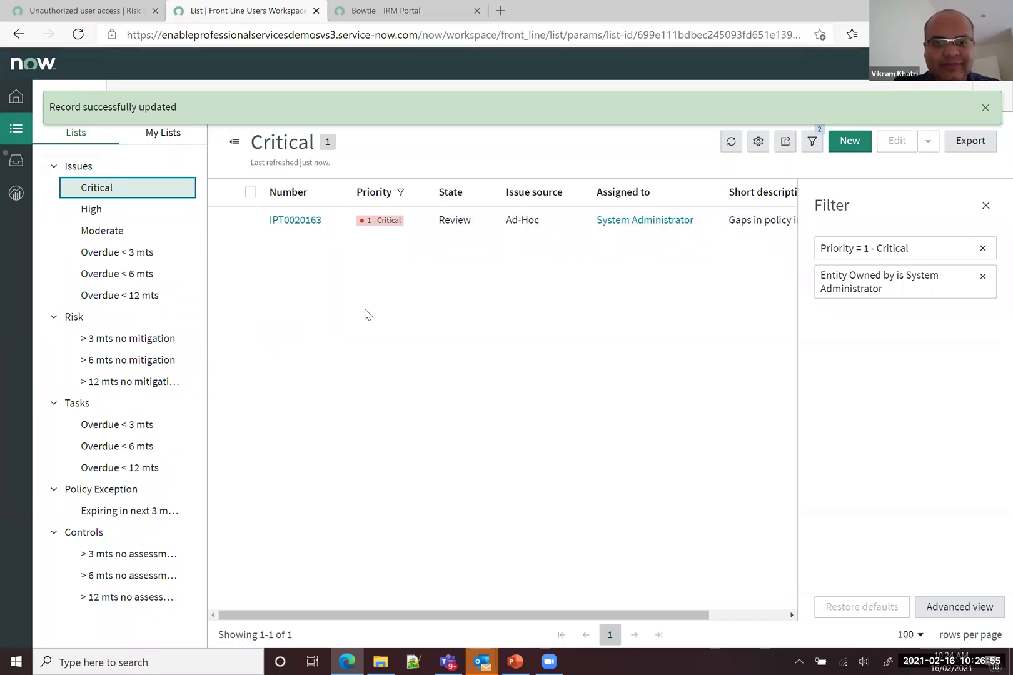
left_click(305, 222)
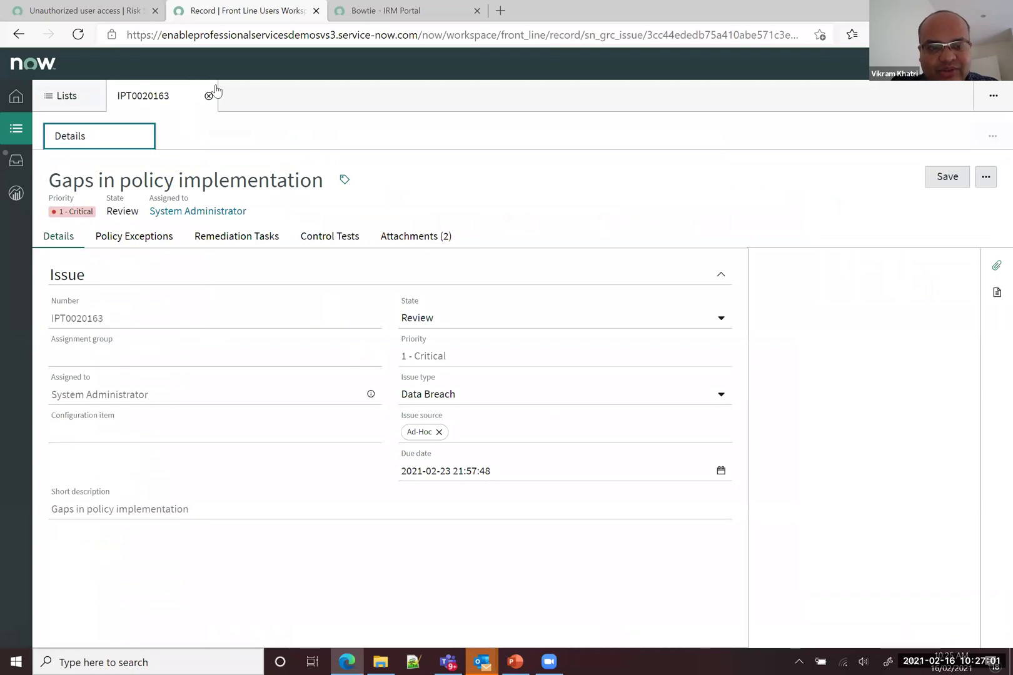
left_click(80, 100)
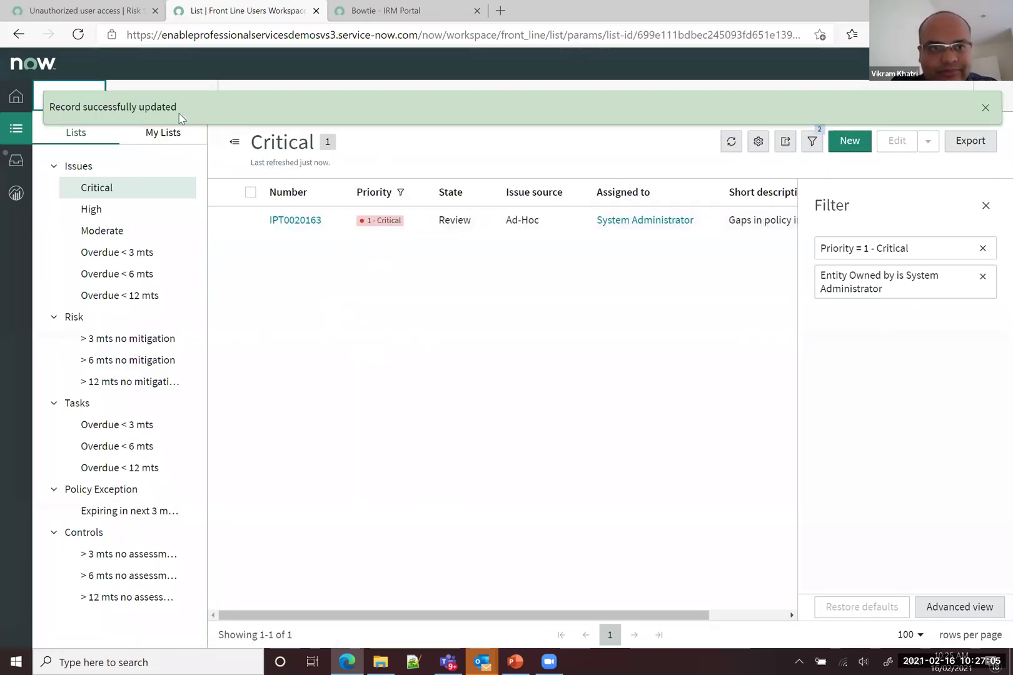
- Open a "Customer data breach" risk from the "> 3 mts no mitigation" list, switch to the open issue record, and return to the lists
left_click(128, 345)
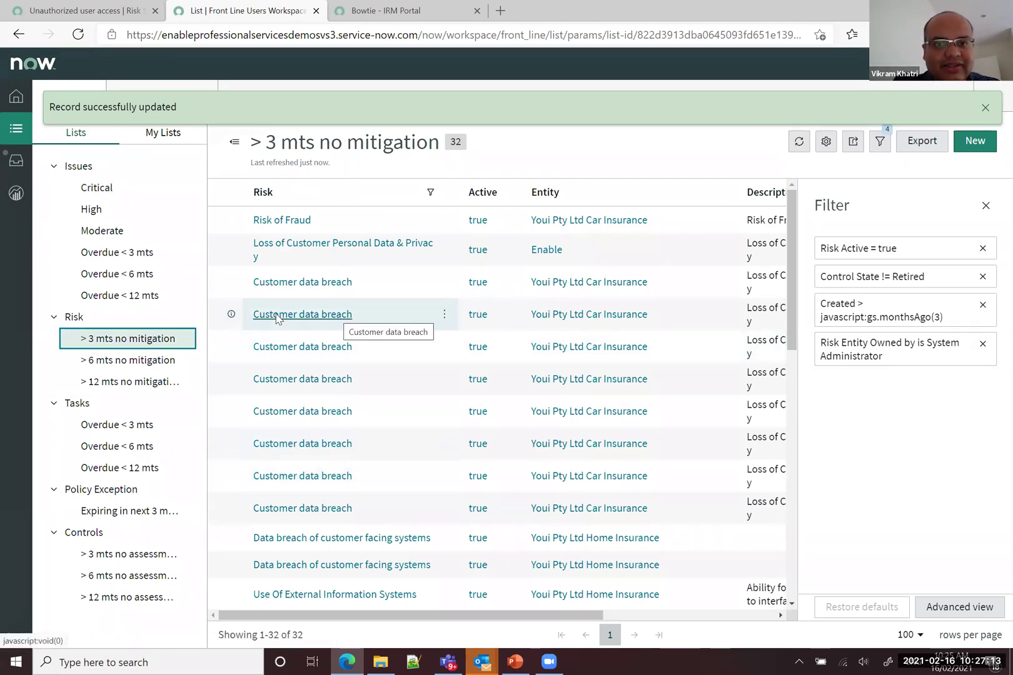
left_click(339, 316)
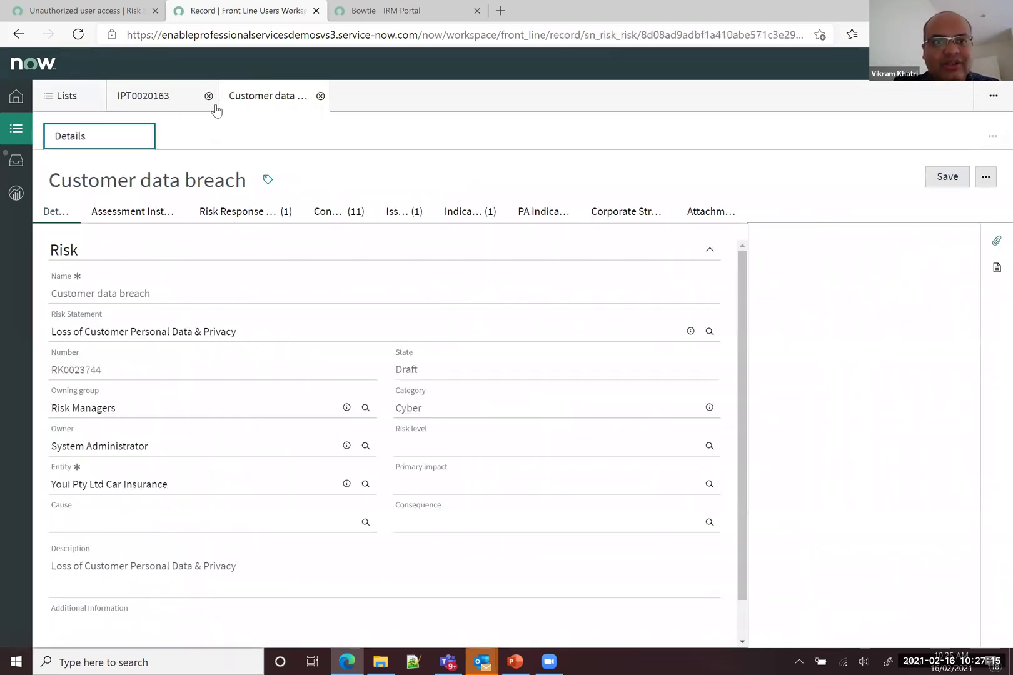
left_click(255, 108)
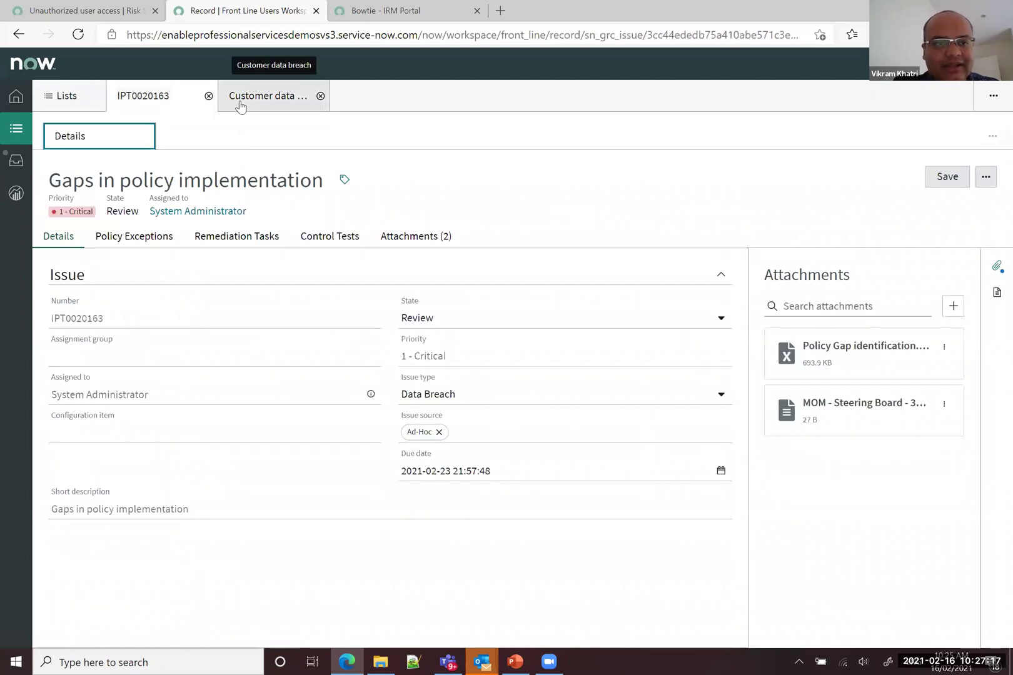
left_click(67, 97)
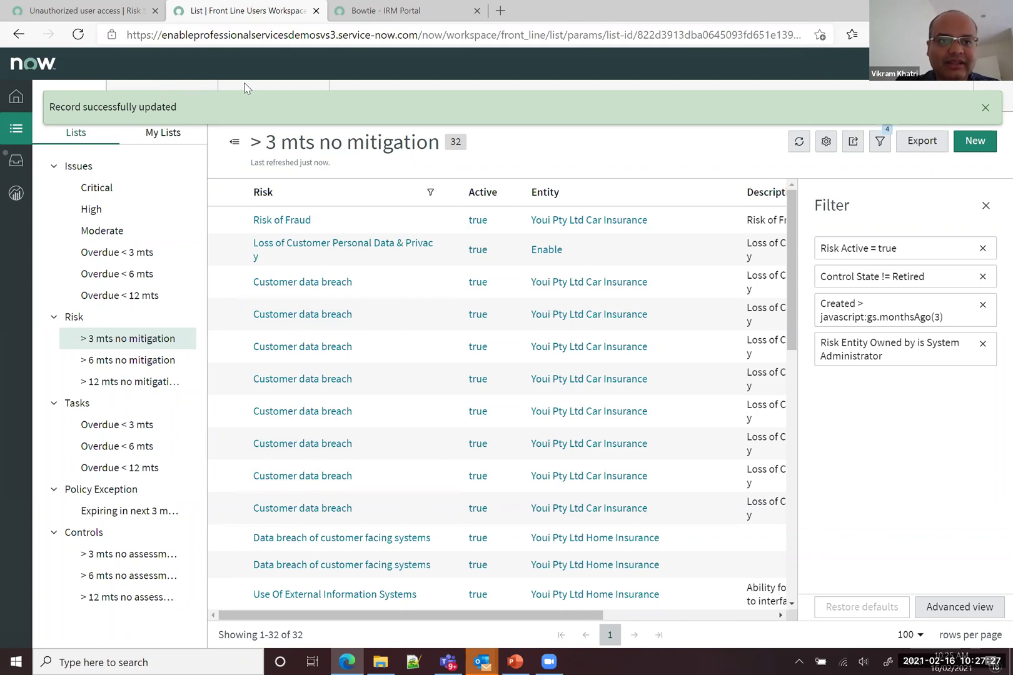
- Dismiss the record update notification and return to the workspace home dashboard
left_click(985, 109)
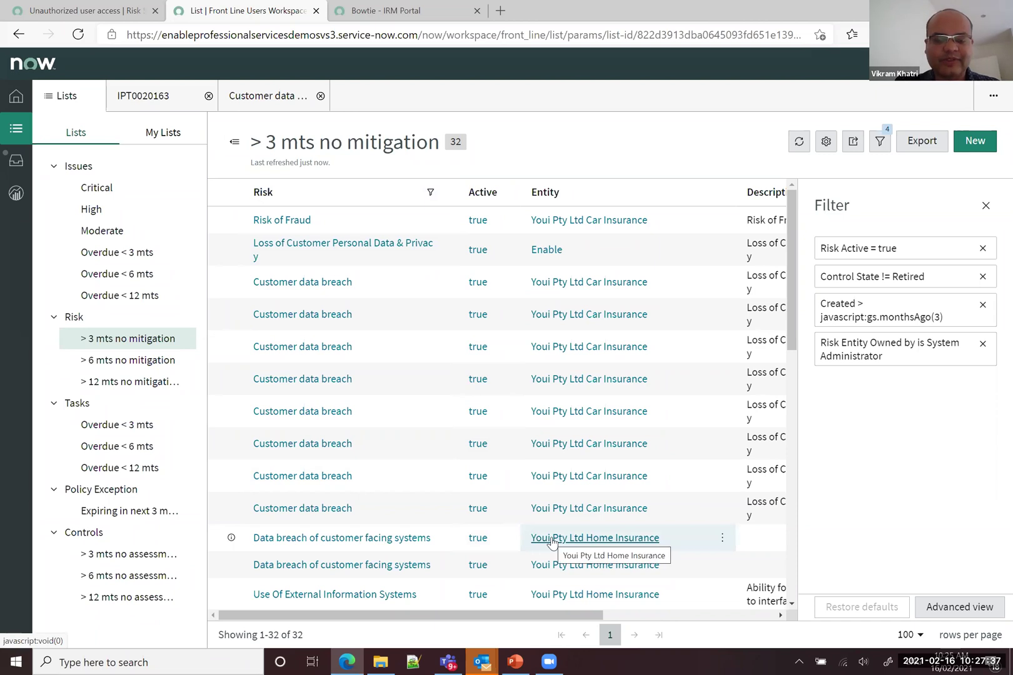
left_click(16, 96)
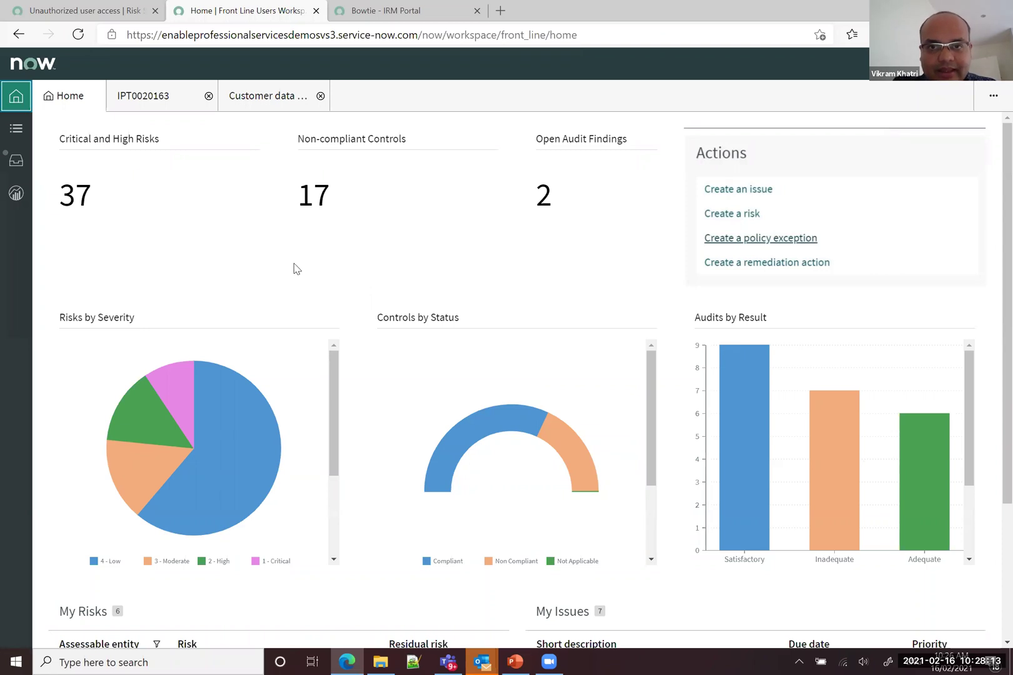
- Switch to the PowerPoint deck, present it from the "Bowtie Risk Analysis" title slide, and advance to the "What is Bowtie?" slide
left_click(515, 661)
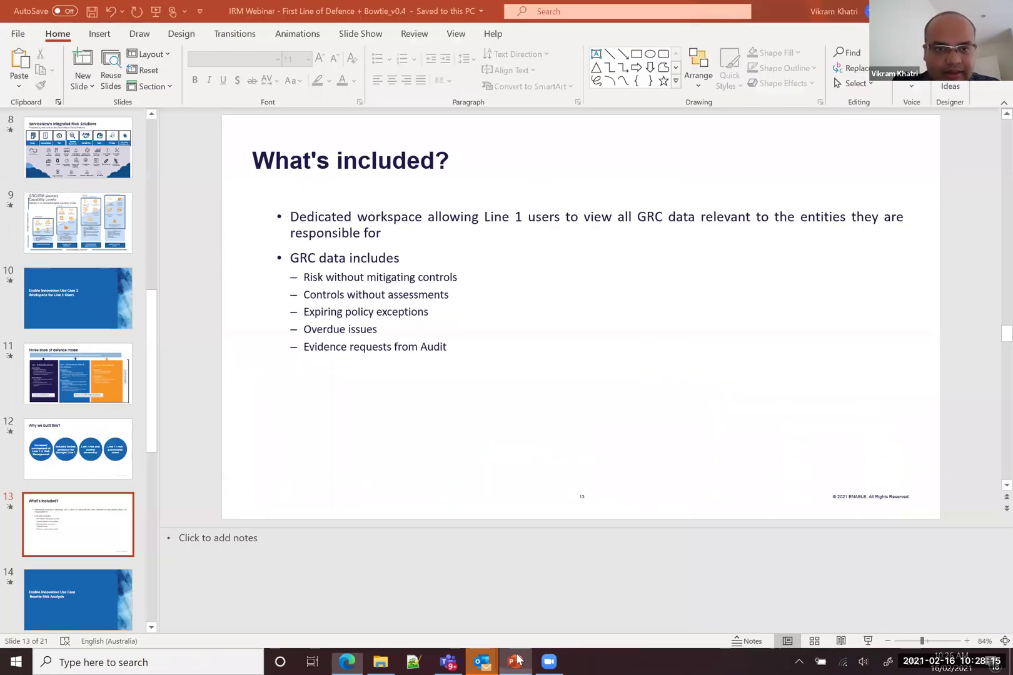
scroll(103, 504, "down", 3)
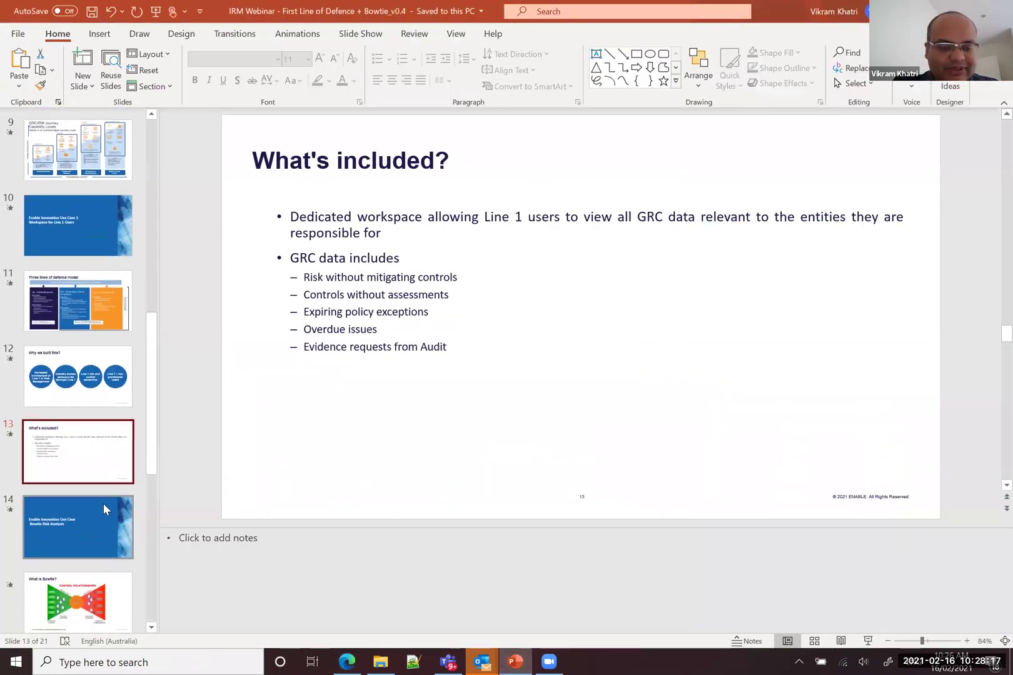
scroll(103, 506, "down", 1)
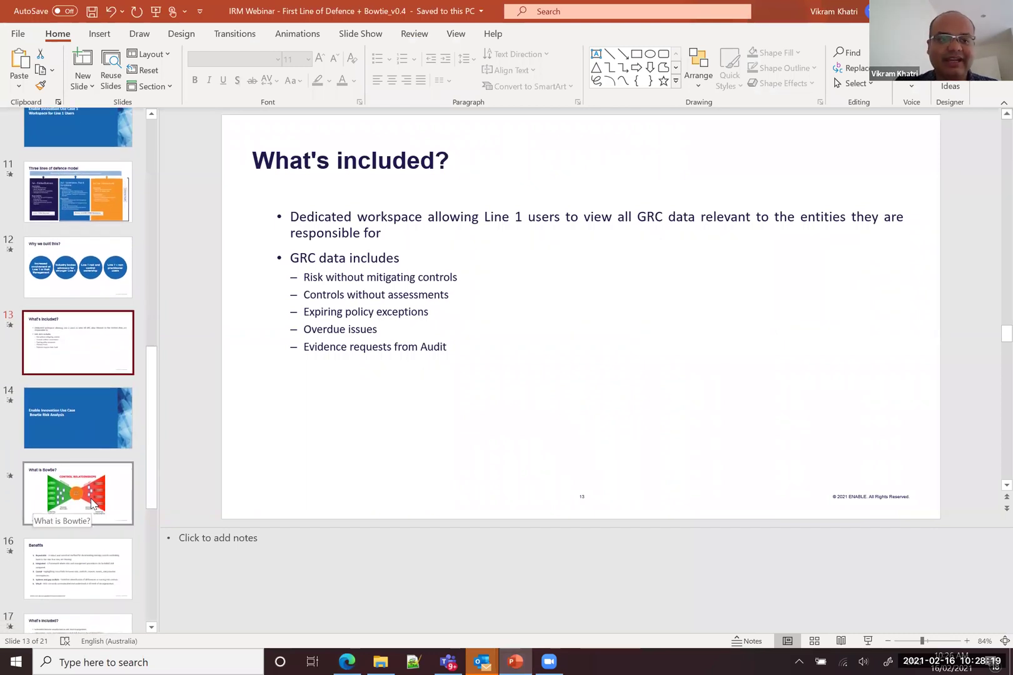
left_click(70, 436)
left_click(867, 638)
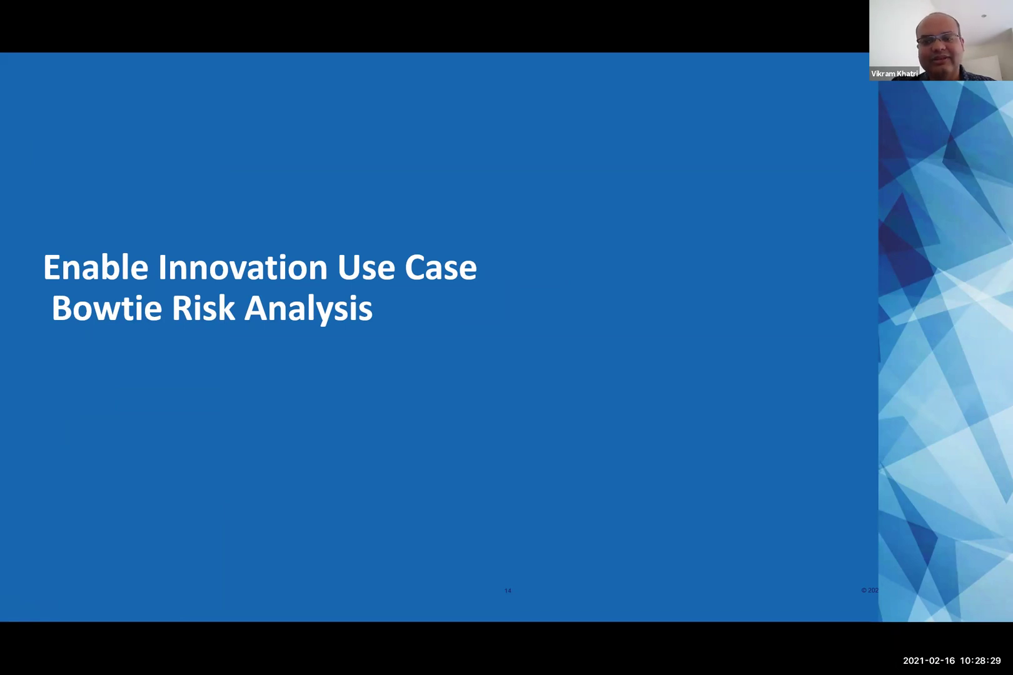
key("Right")
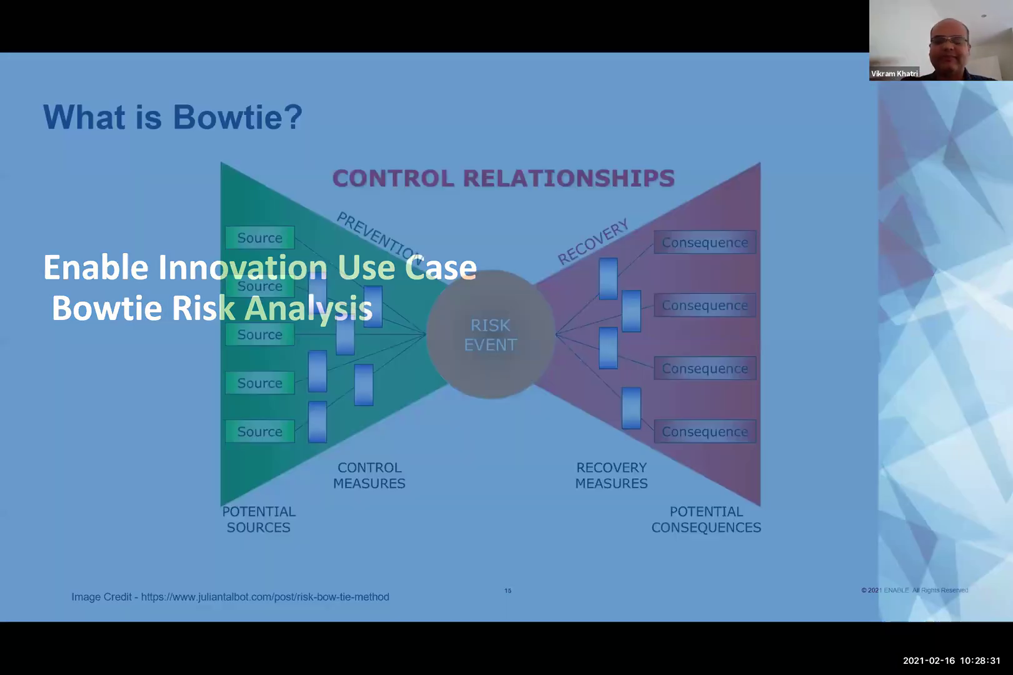